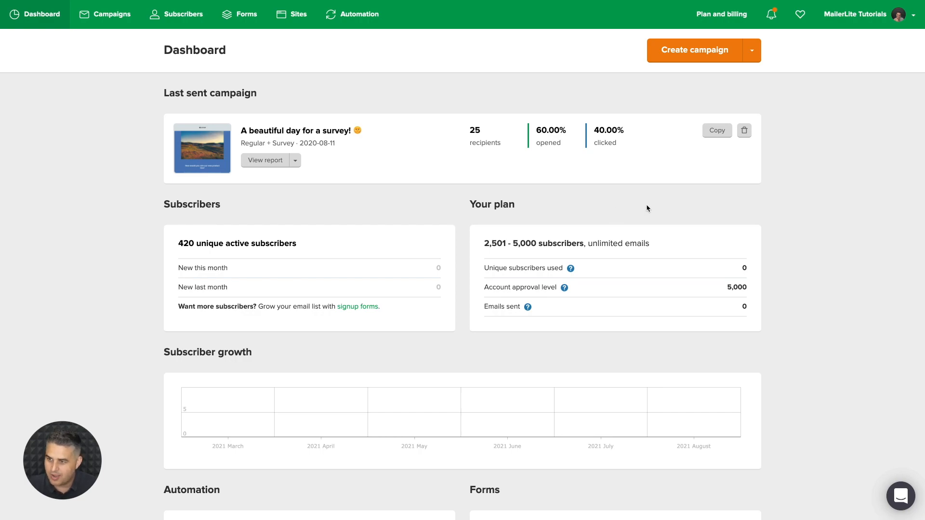
Go to the Users page from the account menu at top-right.
click(880, 22)
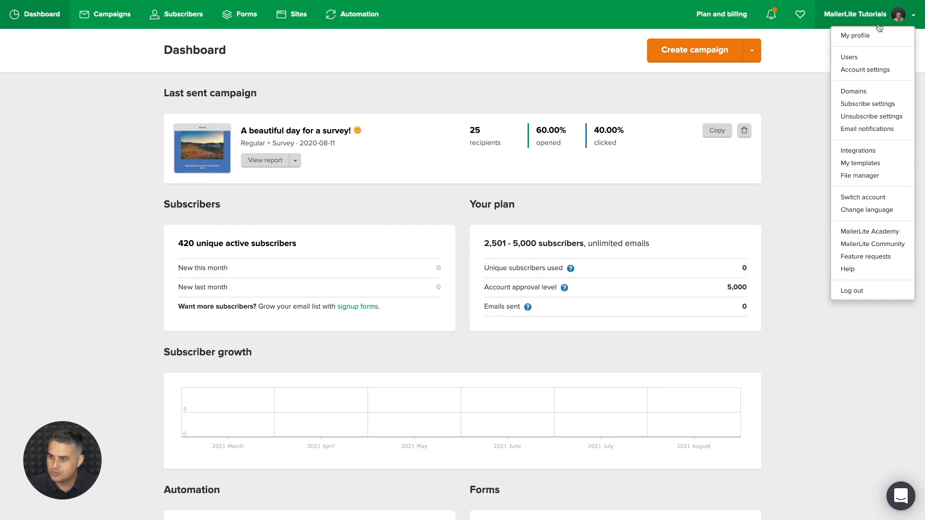
click(860, 57)
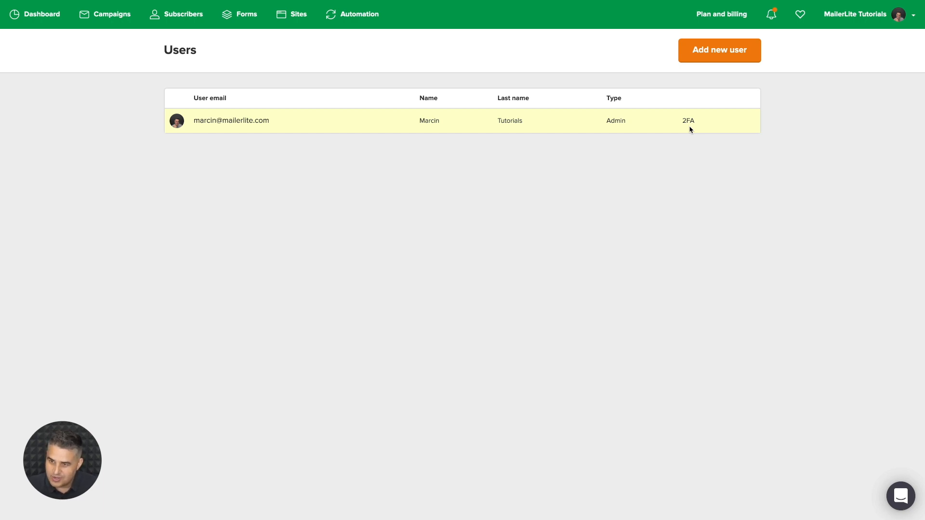
Start a new-user invitation and enter the invitee's email address.
click(721, 50)
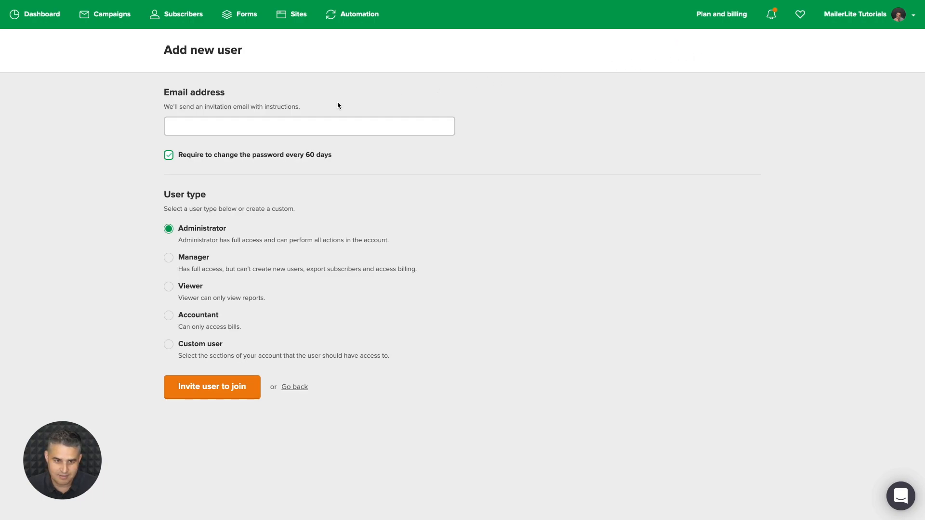
click(296, 124)
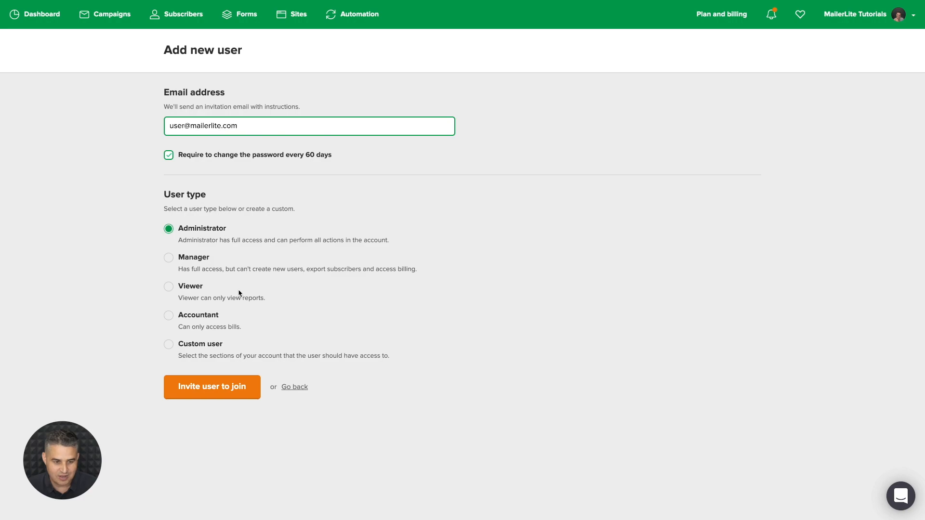
Choose the Custom user type to review its permission options.
click(169, 345)
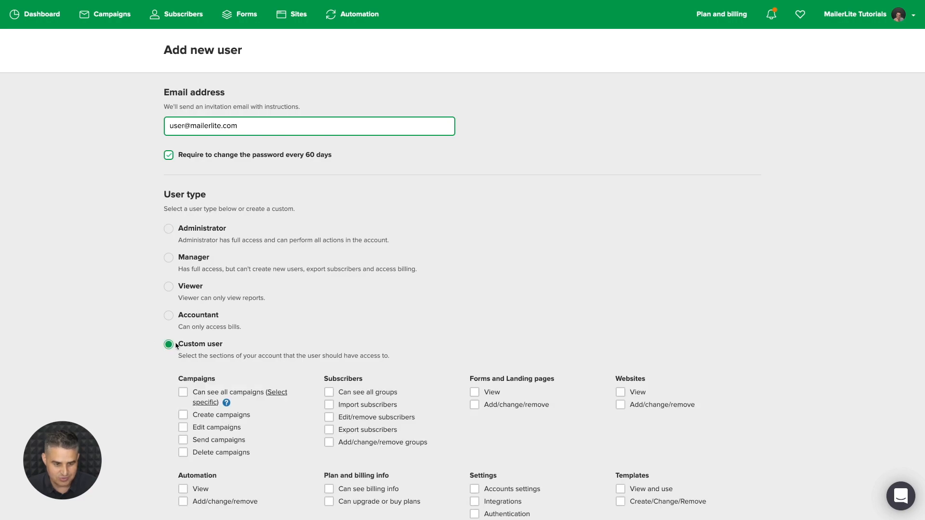
scroll(492, 318, down, 3)
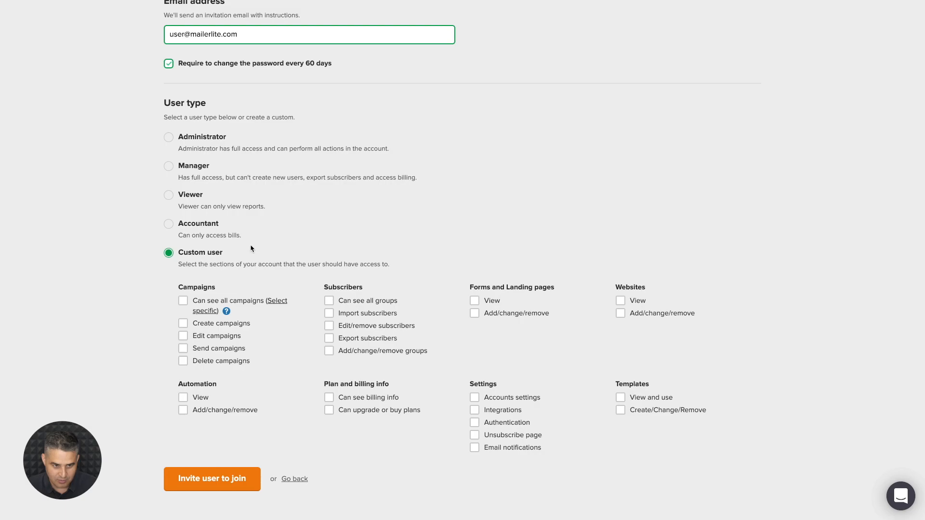
Set the user type to Accountant and send the invitation.
click(168, 224)
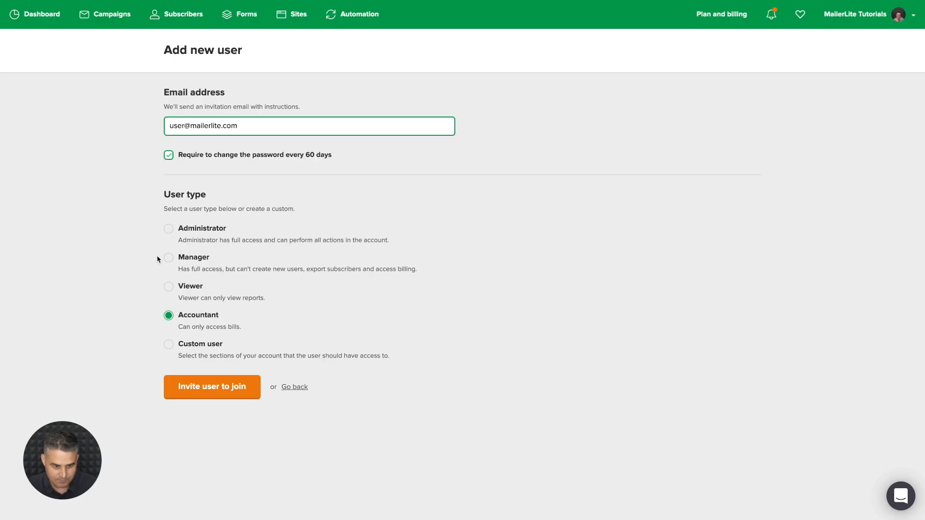
click(212, 386)
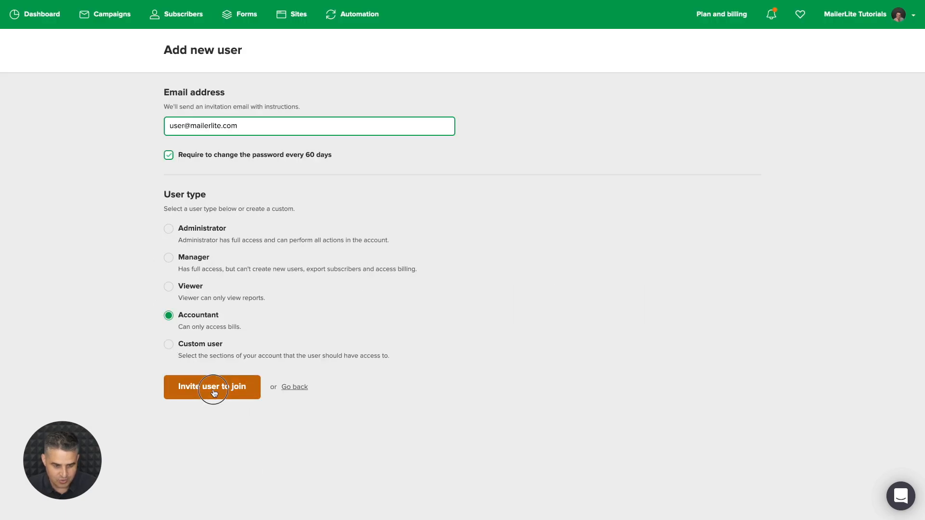